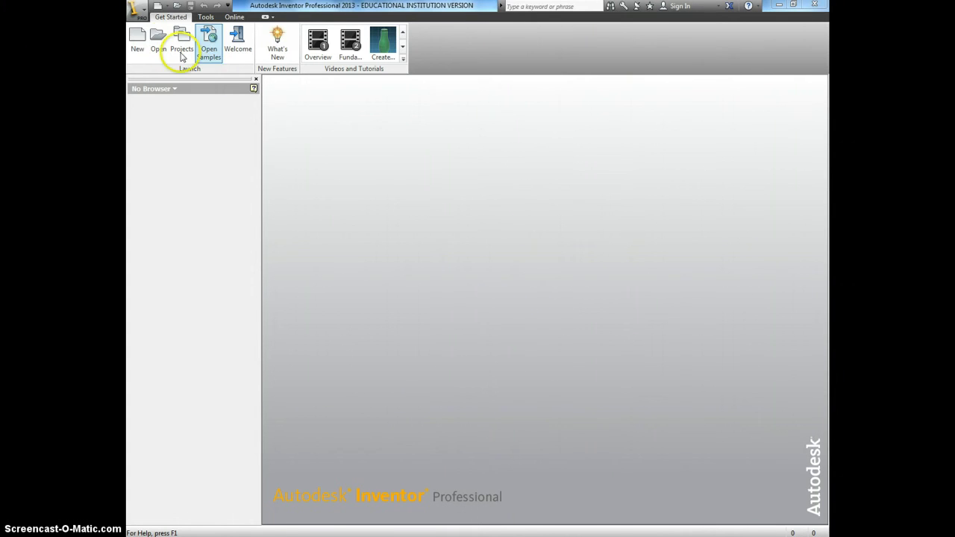
Create a new part file from the Standard.ipt template.
{"action": "left_click", "coordinate": [138, 41]}
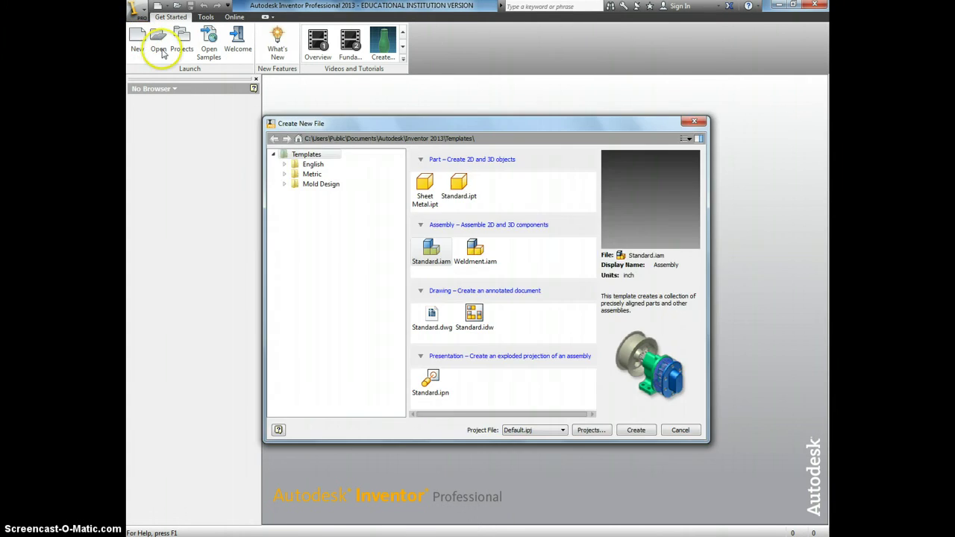
{"action": "double_click", "coordinate": [456, 187]}
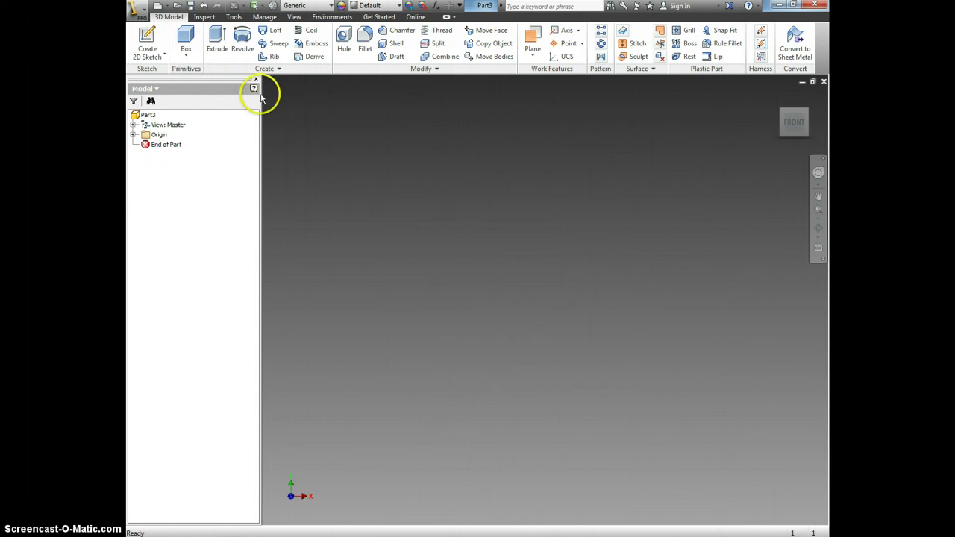
Start a 2D sketch on the XY Plane under the Origin folder.
{"action": "left_click", "coordinate": [149, 45]}
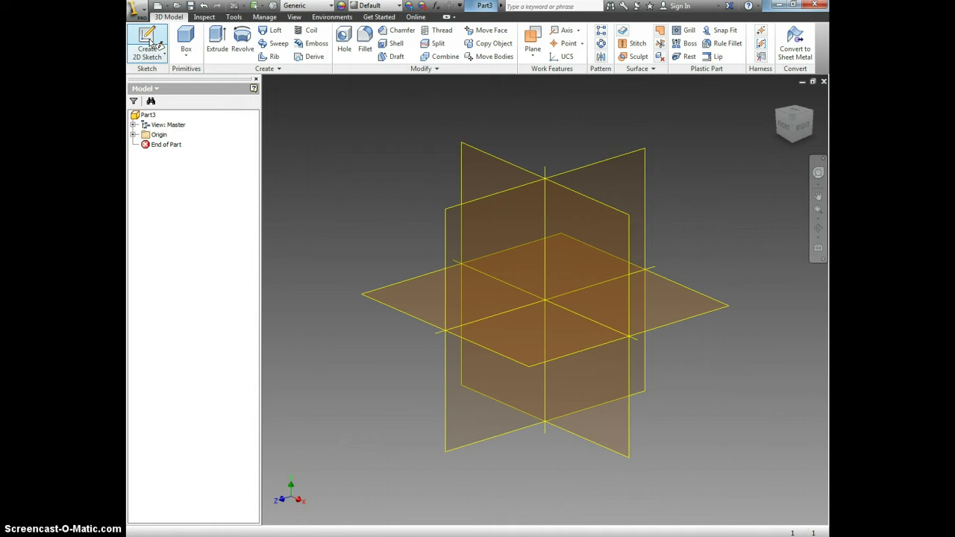
{"action": "left_click", "coordinate": [132, 135]}
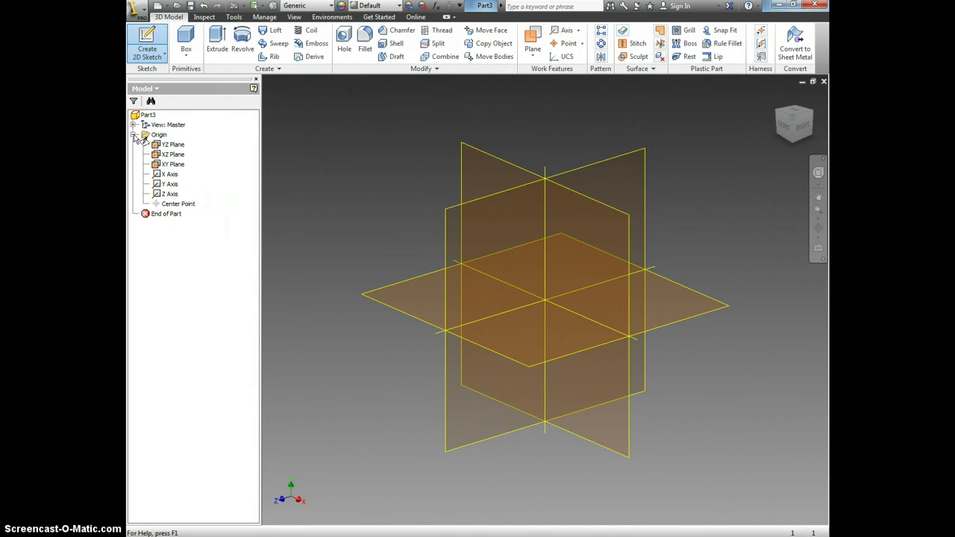
{"action": "left_click", "coordinate": [174, 146]}
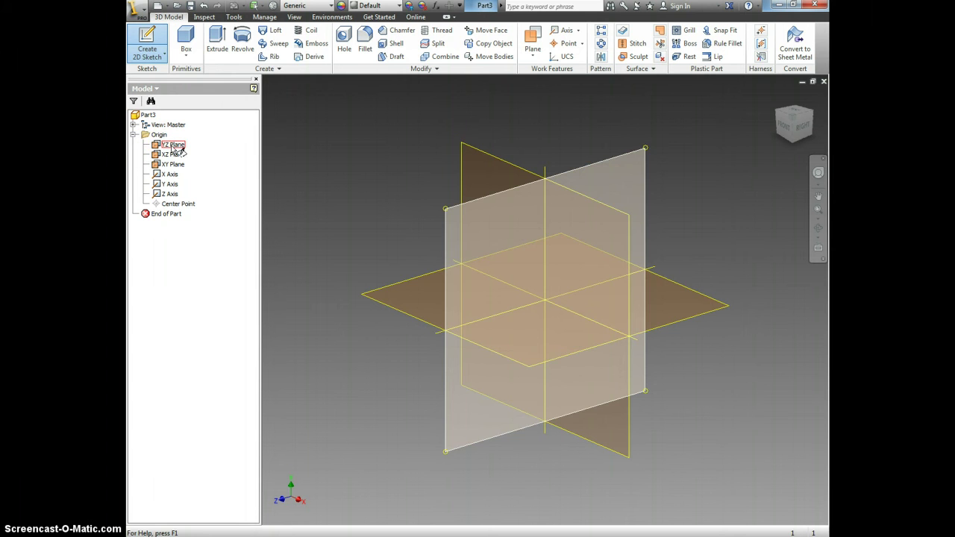
{"action": "left_click", "coordinate": [174, 154]}
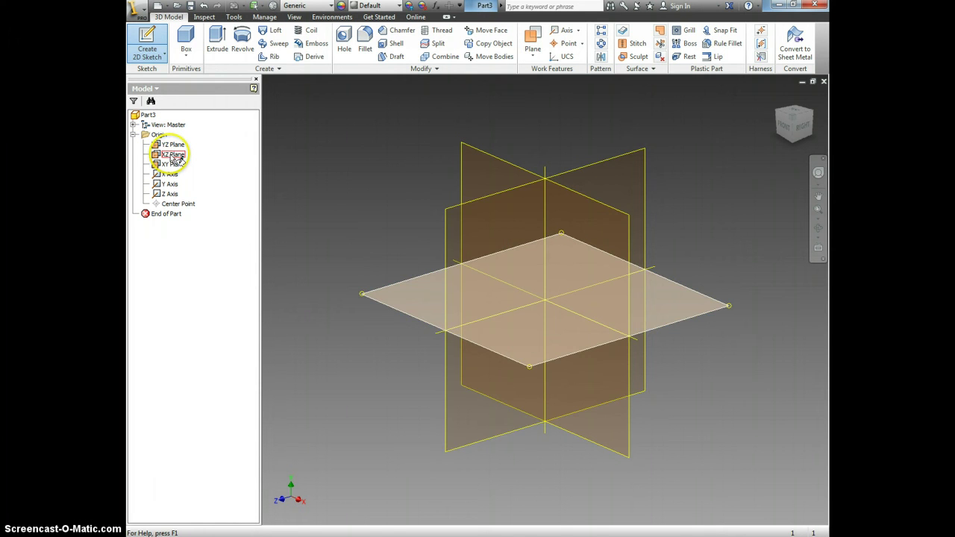
{"action": "left_click", "coordinate": [174, 164]}
{"action": "left_click", "coordinate": [175, 167]}
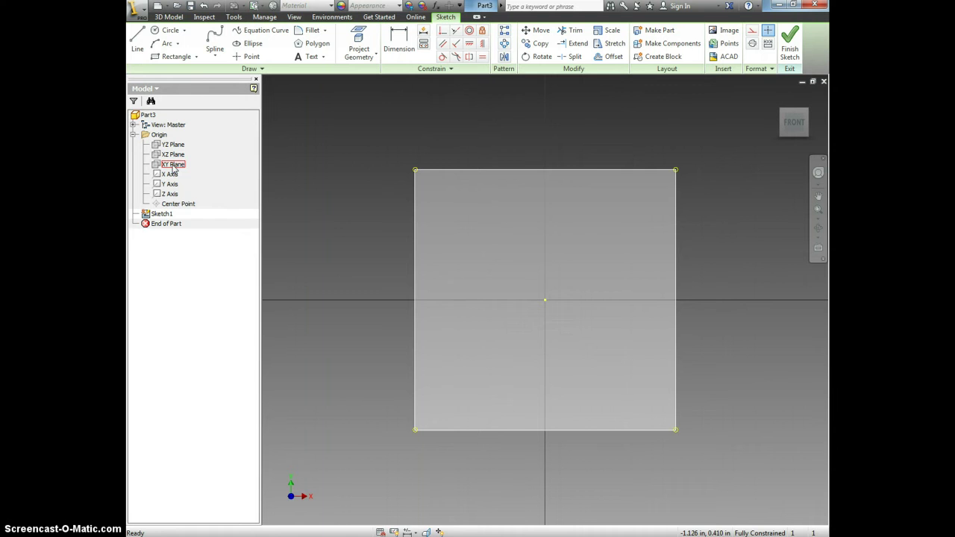
Draw a closed four-line trapezoid from the origin: bottom, short right side, sloped top, left side.
{"action": "left_click", "coordinate": [137, 41]}
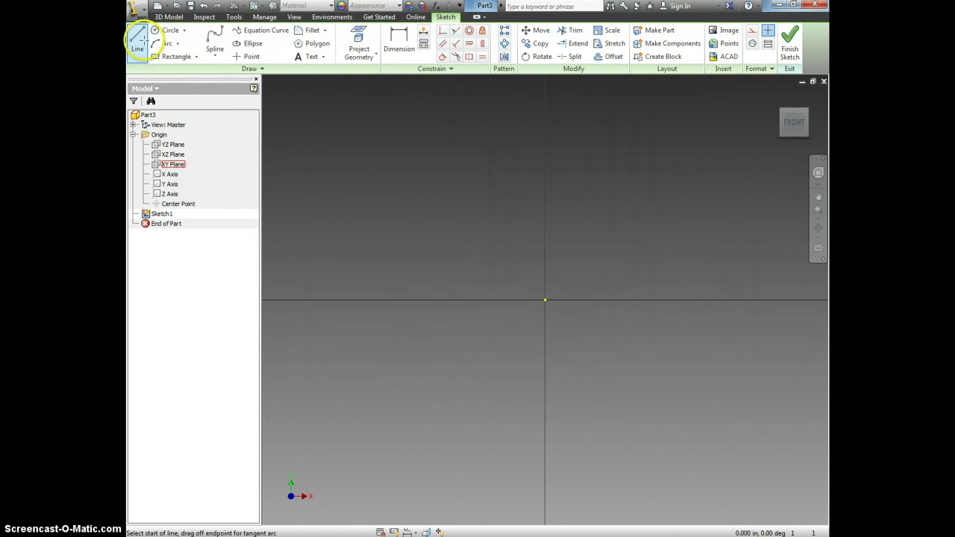
{"action": "left_click", "coordinate": [546, 300]}
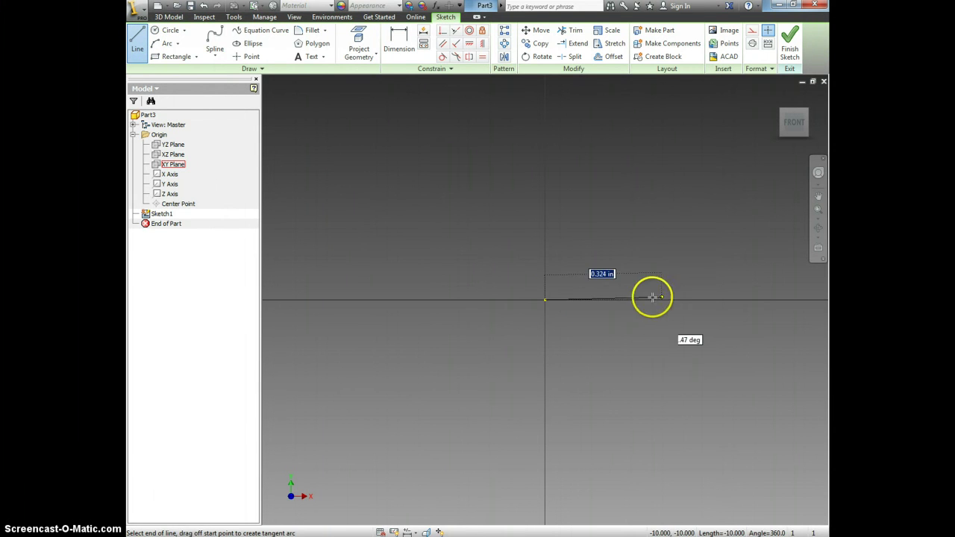
{"action": "left_click", "coordinate": [764, 299]}
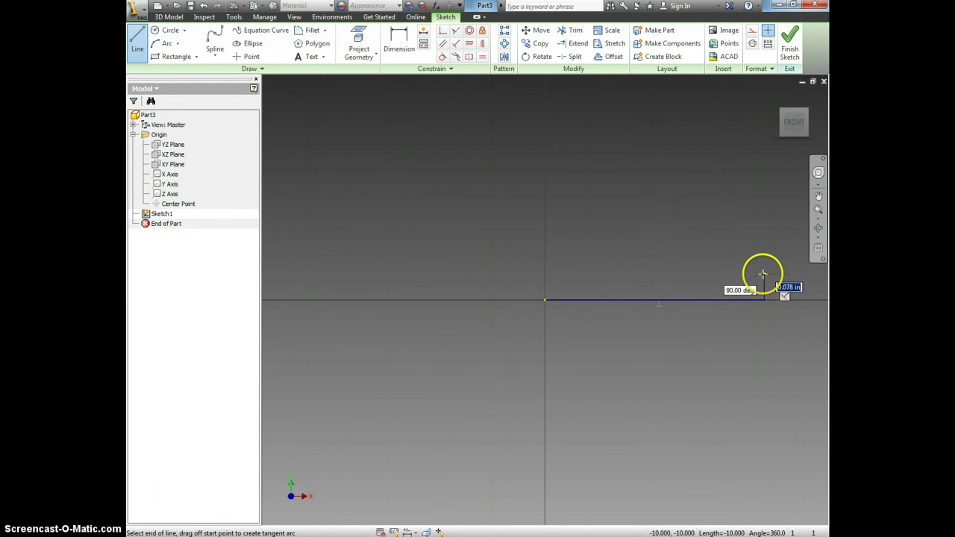
{"action": "left_click", "coordinate": [763, 274]}
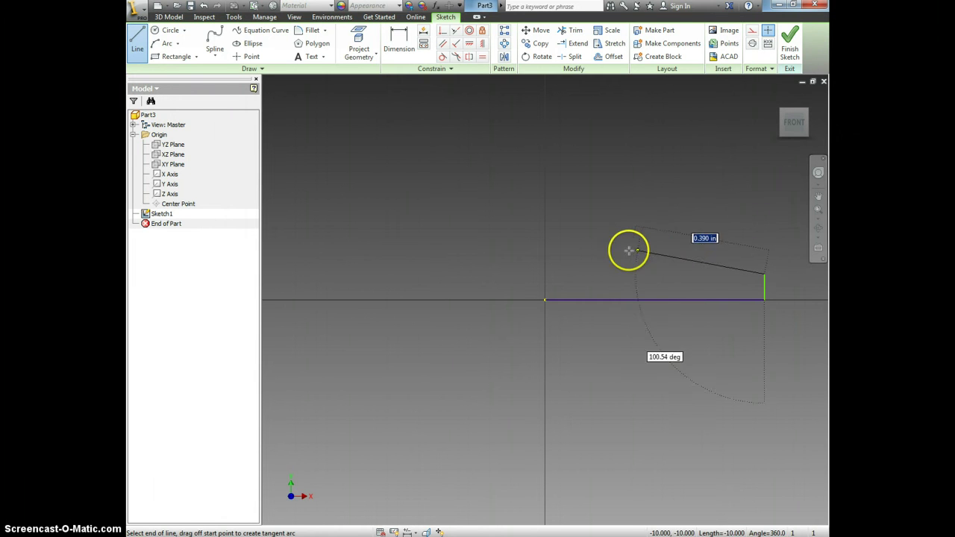
{"action": "left_click", "coordinate": [545, 245]}
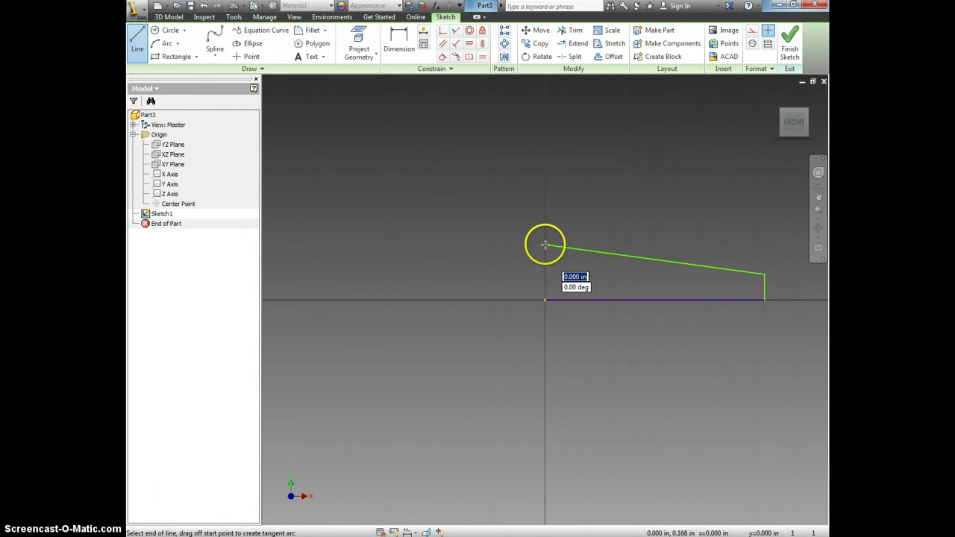
{"action": "left_click", "coordinate": [545, 299]}
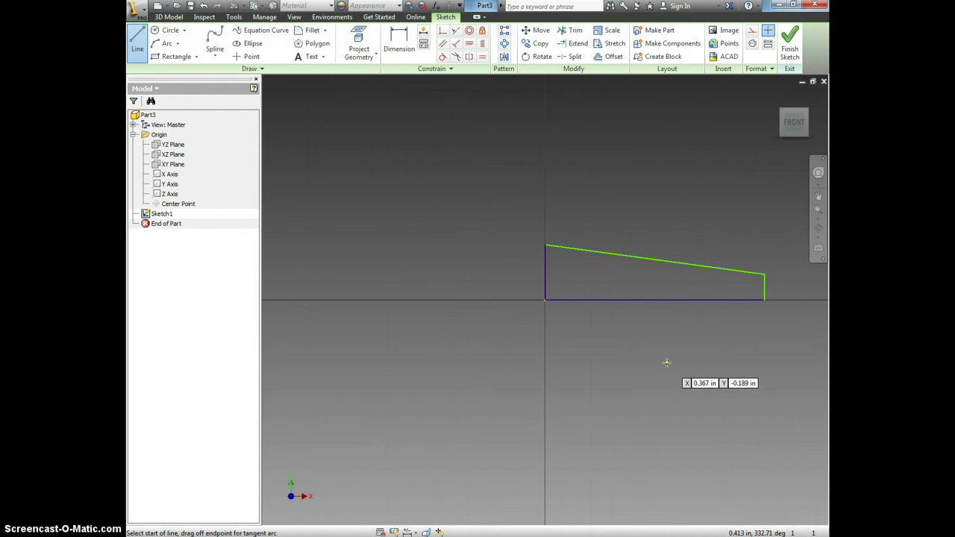
Dimension the bottom edge to 3 and the left edge to 3/8.
{"action": "left_click", "coordinate": [398, 44]}
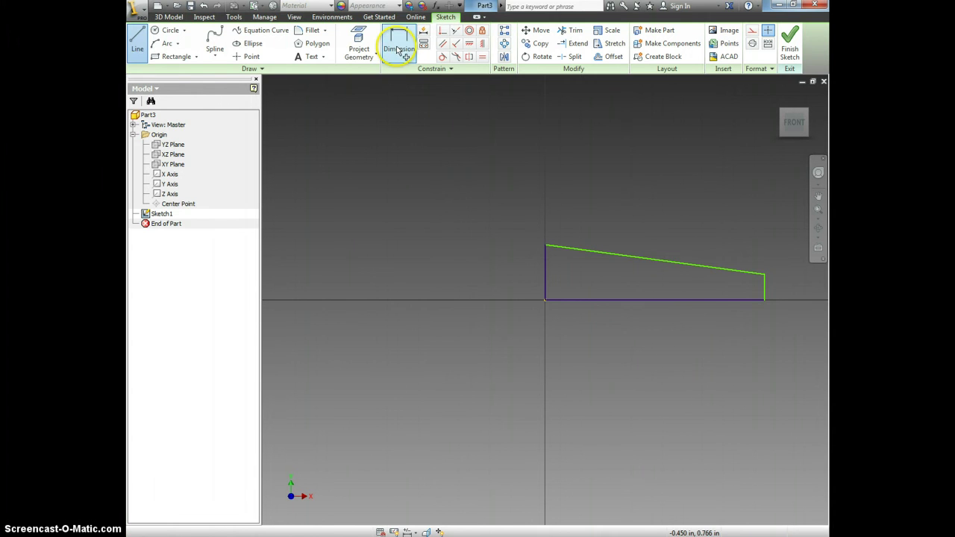
{"action": "left_click", "coordinate": [675, 300]}
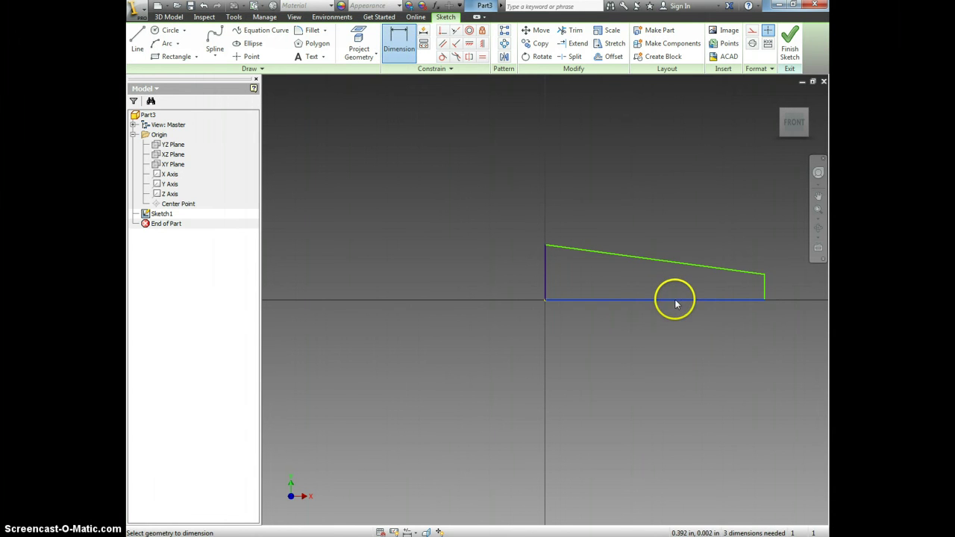
{"action": "left_click", "coordinate": [670, 326]}
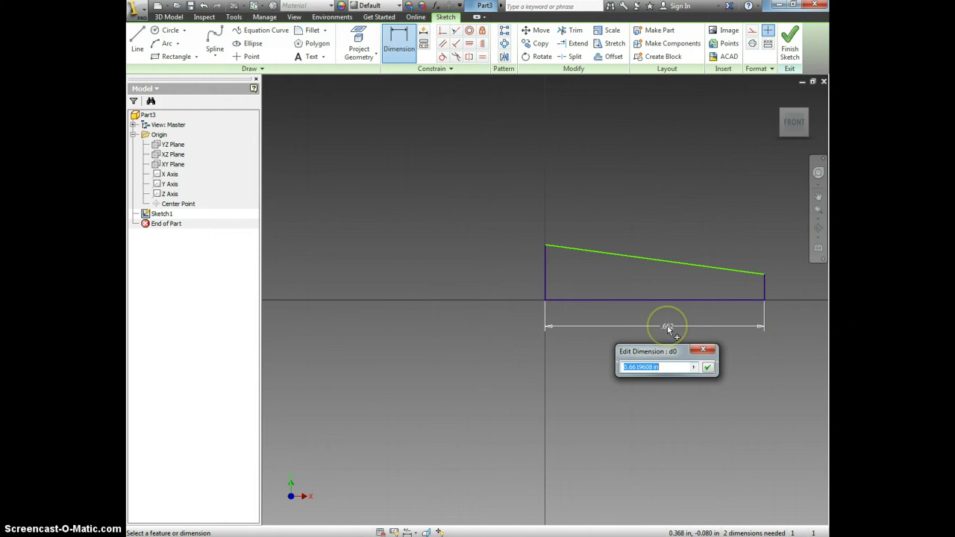
{"action": "type", "text": "3"}
{"action": "key", "text": "Return"}
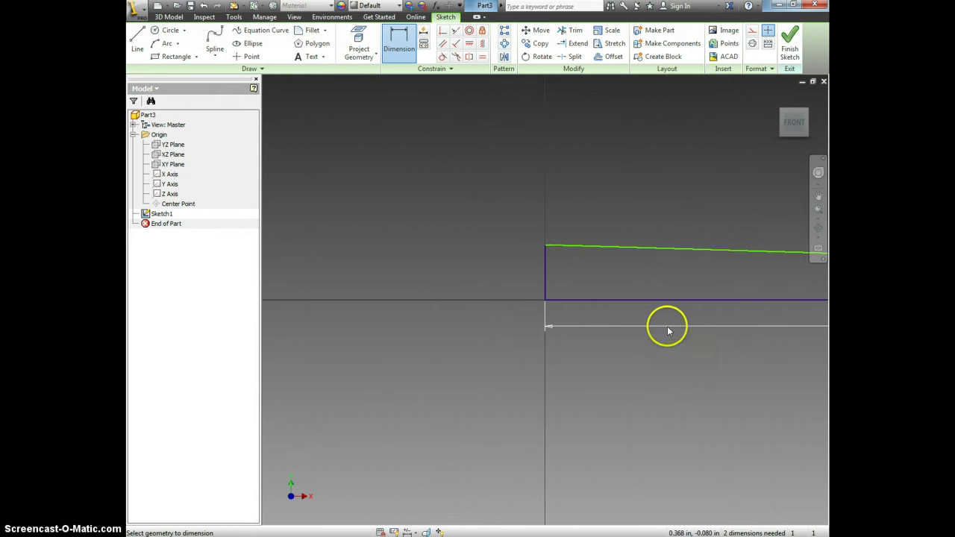
{"action": "left_click", "coordinate": [545, 272]}
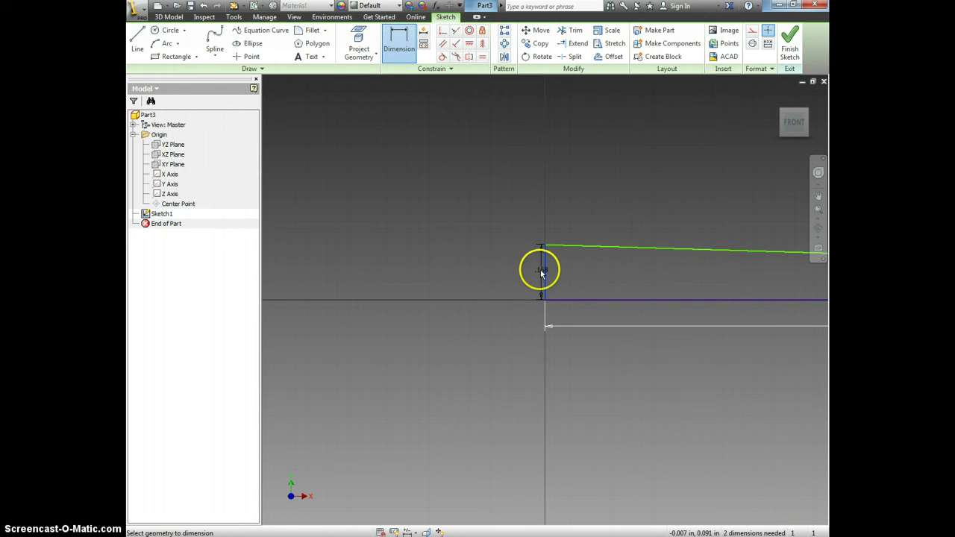
{"action": "left_click", "coordinate": [522, 276]}
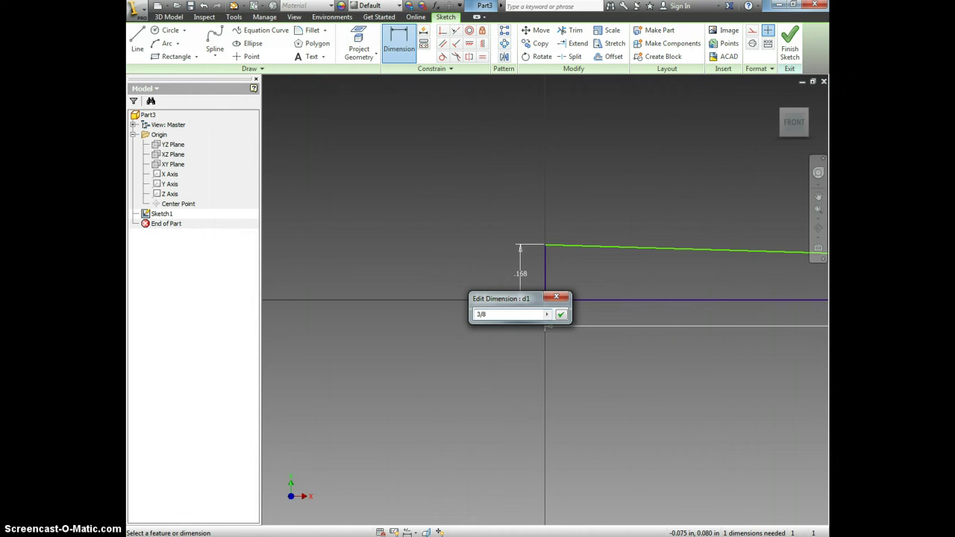
{"action": "key", "text": "Return"}
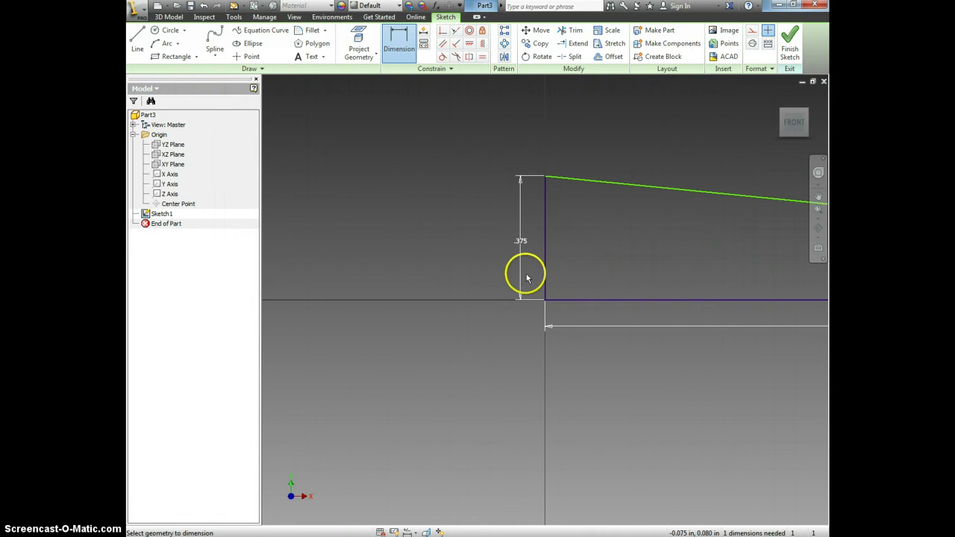
{"action": "left_click", "coordinate": [795, 124]}
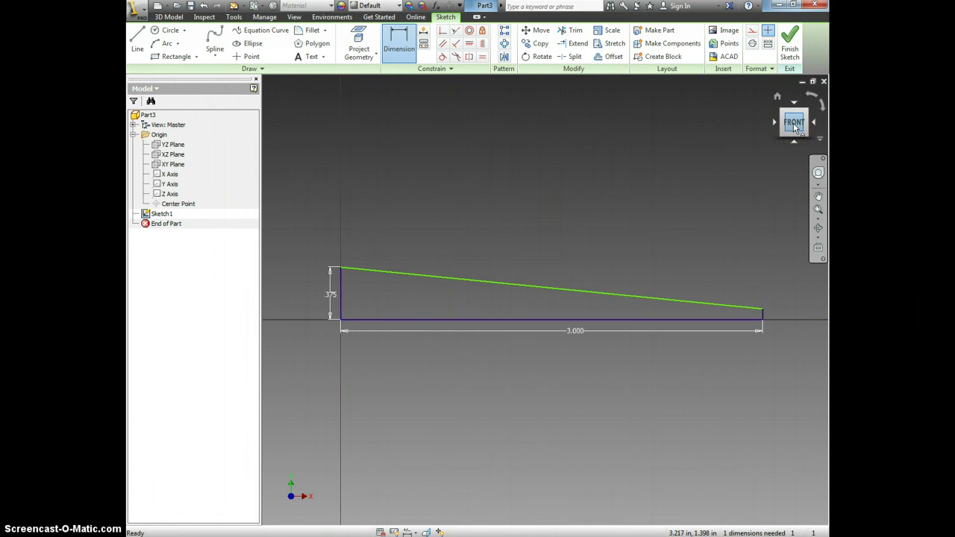
Dimension the right edge to 1/8 and finish the sketch.
{"action": "left_click", "coordinate": [760, 313]}
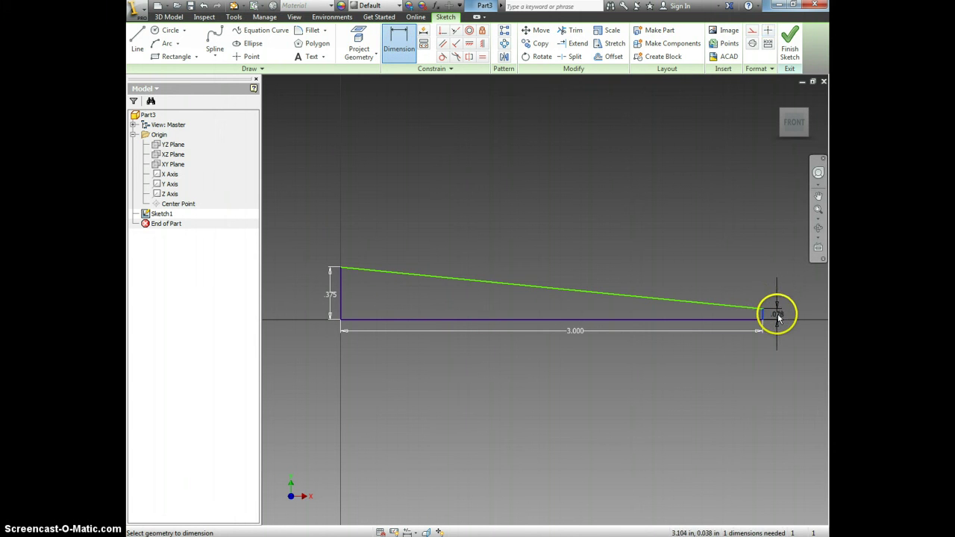
{"action": "left_click", "coordinate": [777, 317]}
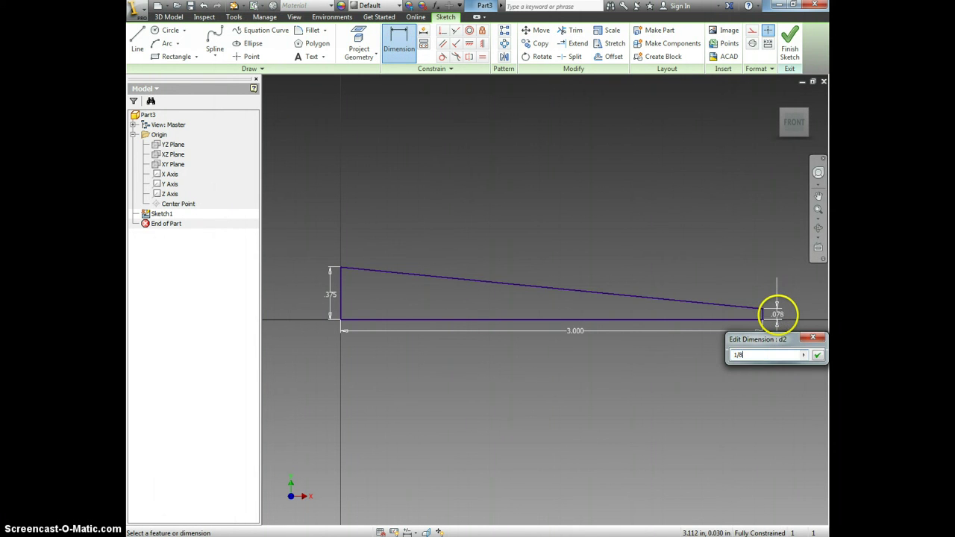
{"action": "key", "text": "Return"}
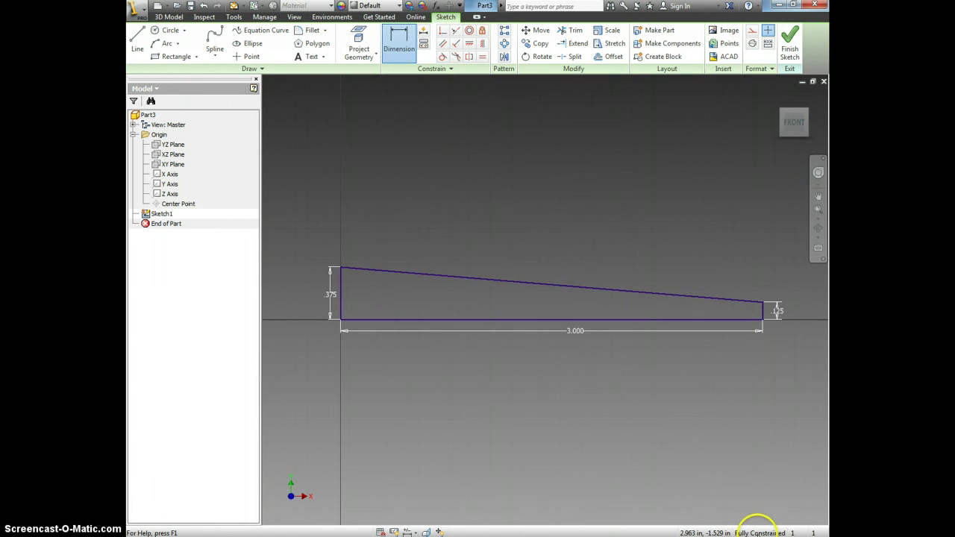
{"action": "left_click", "coordinate": [790, 49]}
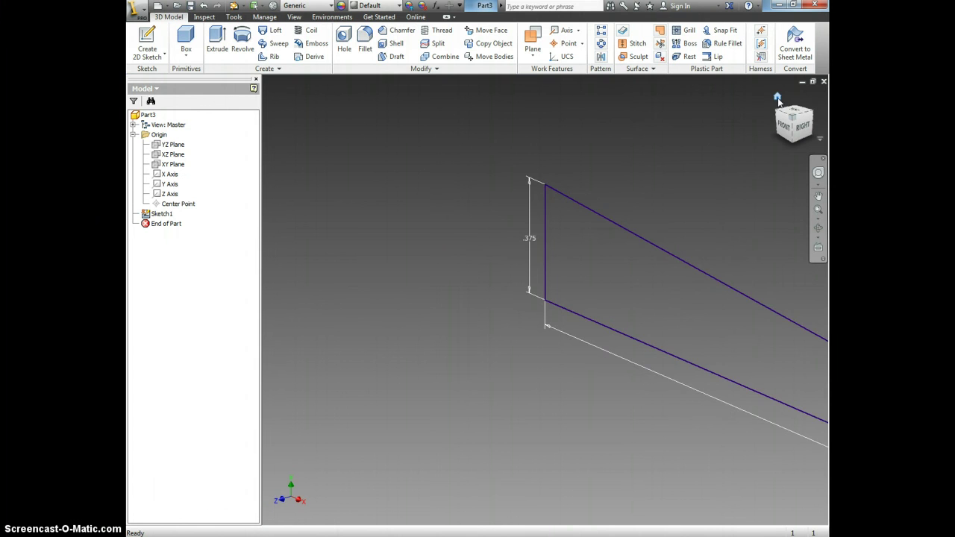
{"action": "left_click", "coordinate": [778, 99]}
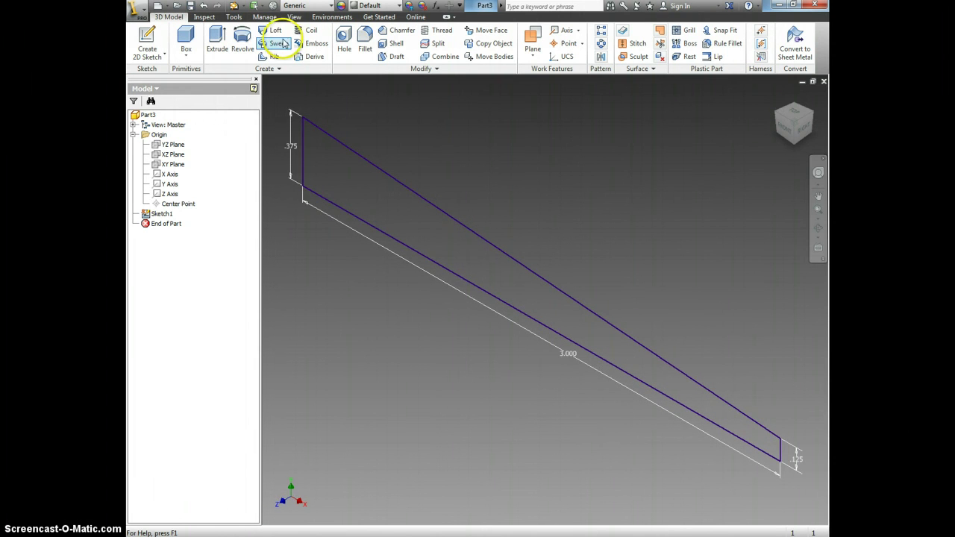
Extrude the trapezoid profile with a distance of 3-.02.
{"action": "left_click", "coordinate": [215, 43]}
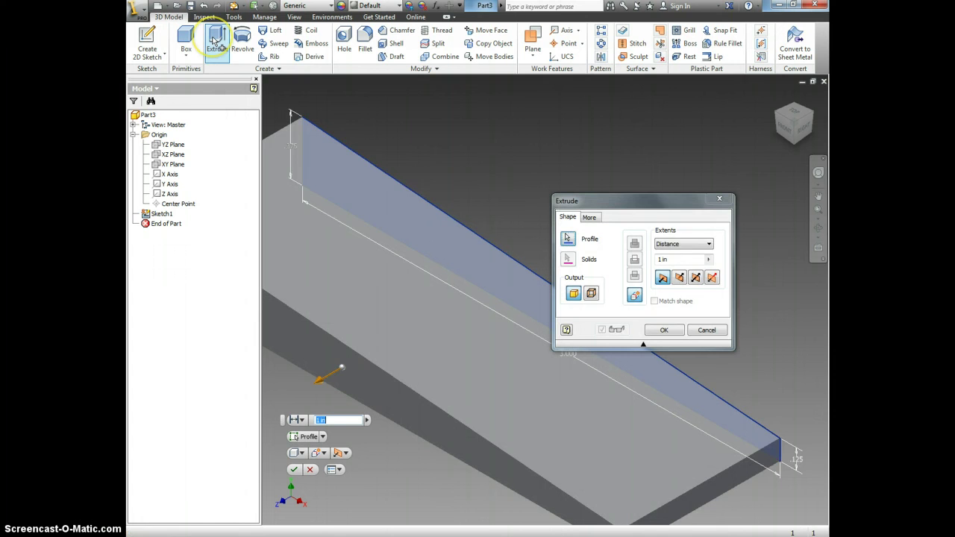
{"action": "left_click", "coordinate": [659, 260]}
{"action": "left_click_drag", "start_coordinate": [658, 263], "coordinate": [640, 263]}
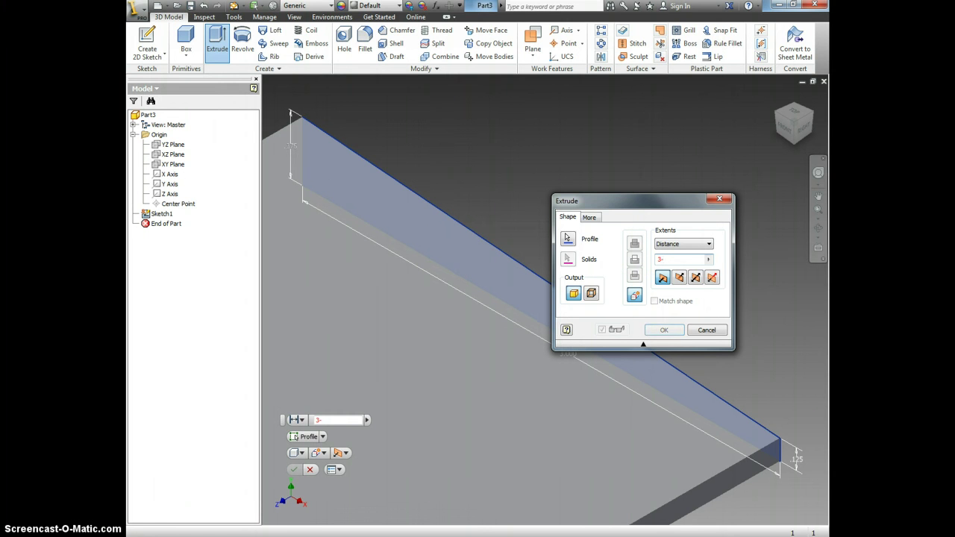
{"action": "type", "text": "3-.02"}
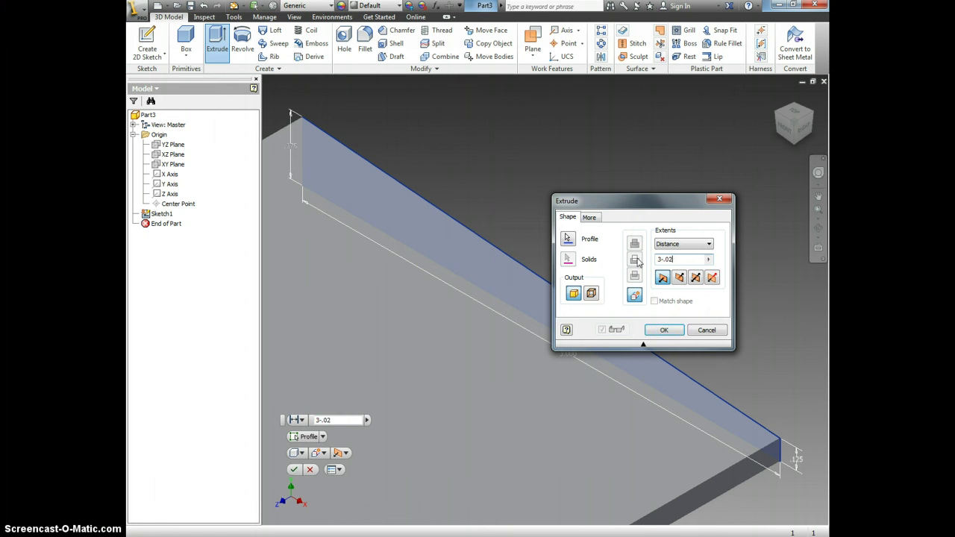
{"action": "left_click", "coordinate": [636, 257]}
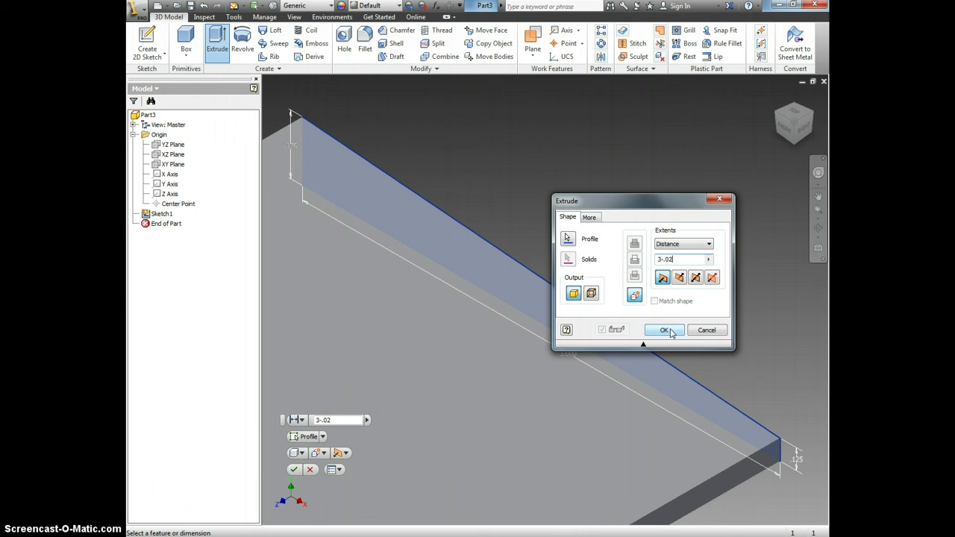
Confirm the extrusion and return to the Home view of the wedge.
{"action": "left_click", "coordinate": [667, 330]}
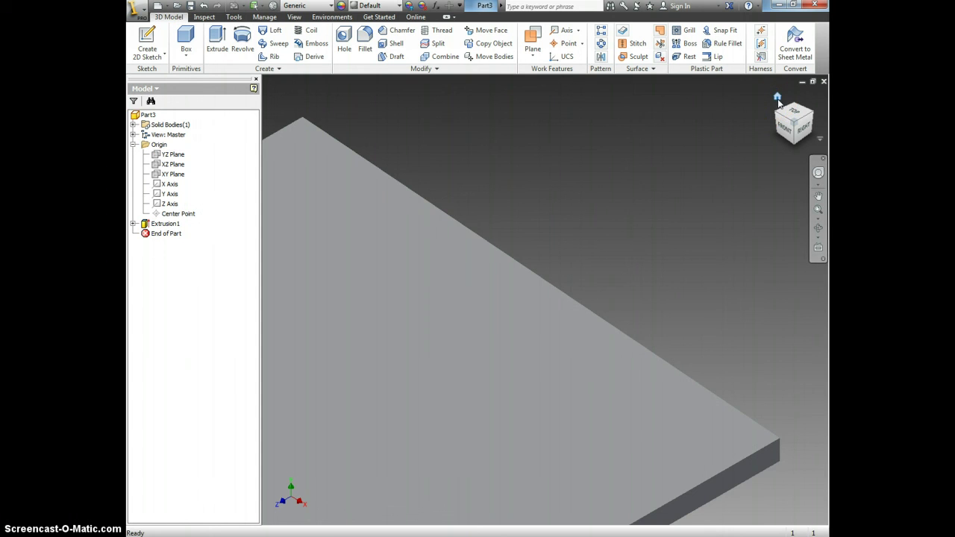
{"action": "left_click", "coordinate": [777, 99]}
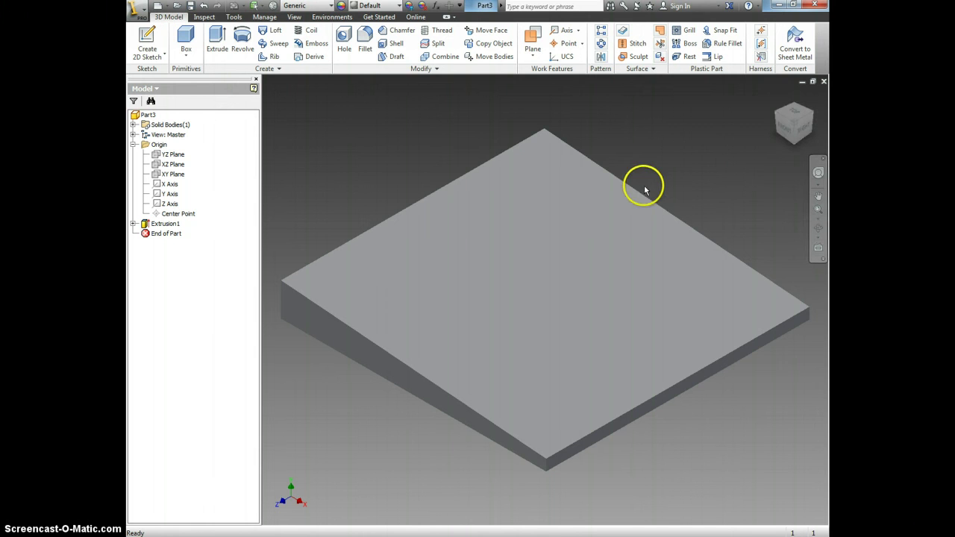
Start a shell and pick the side, top and side-wall faces to remove.
{"action": "left_click", "coordinate": [396, 45]}
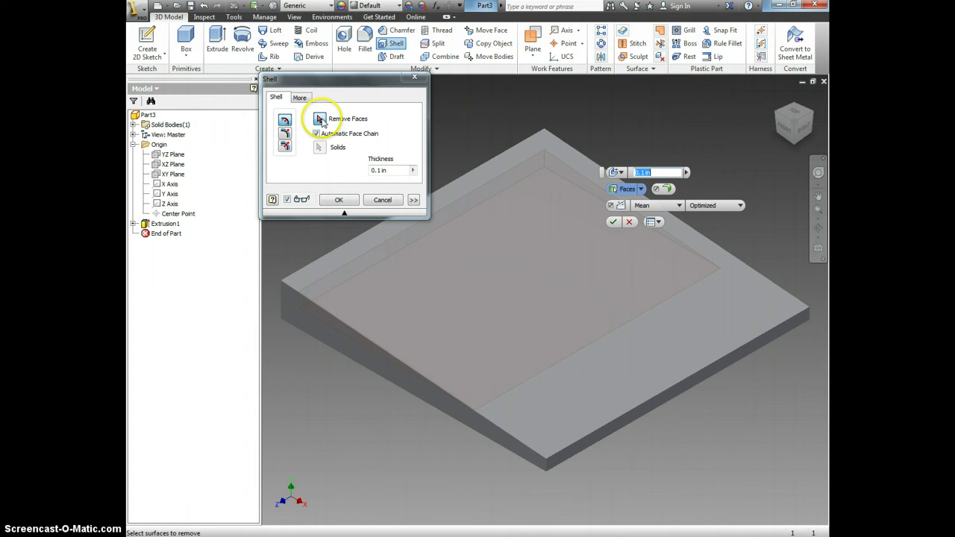
{"action": "left_click", "coordinate": [339, 201]}
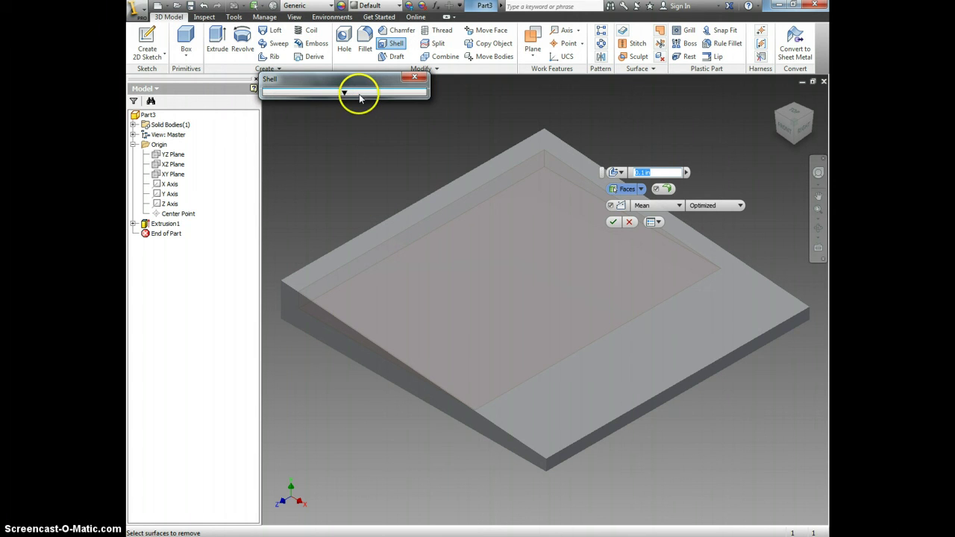
{"action": "mouse_move", "coordinate": [359, 99]}
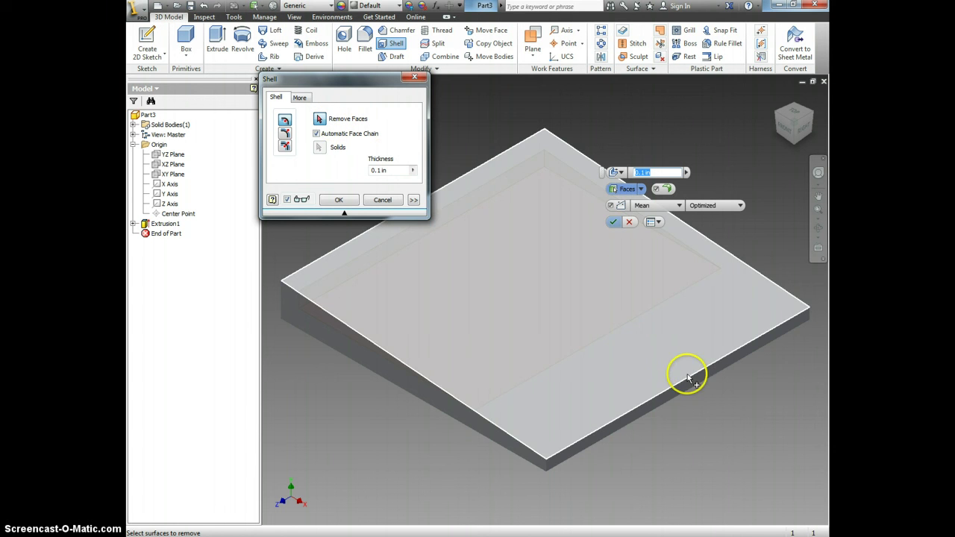
{"action": "left_click", "coordinate": [688, 393]}
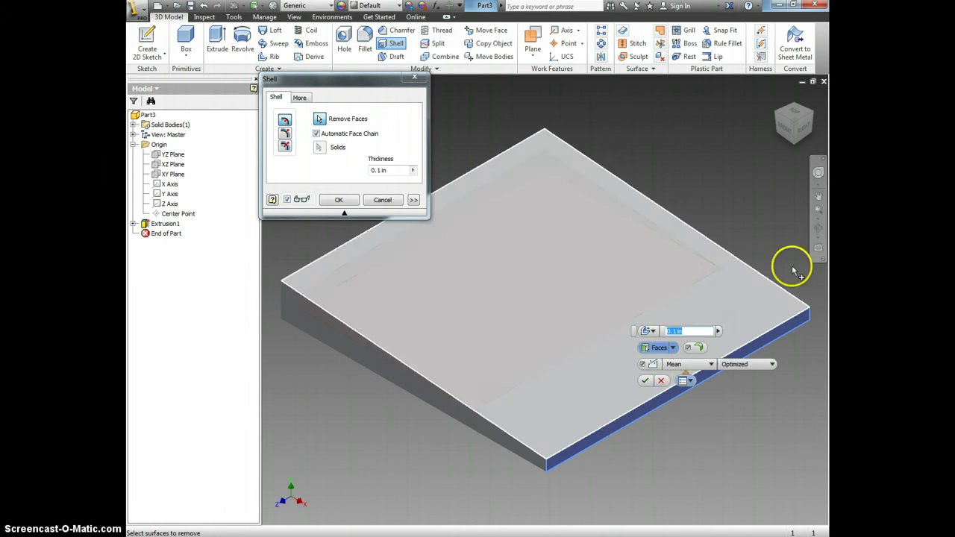
{"action": "left_click", "coordinate": [796, 143]}
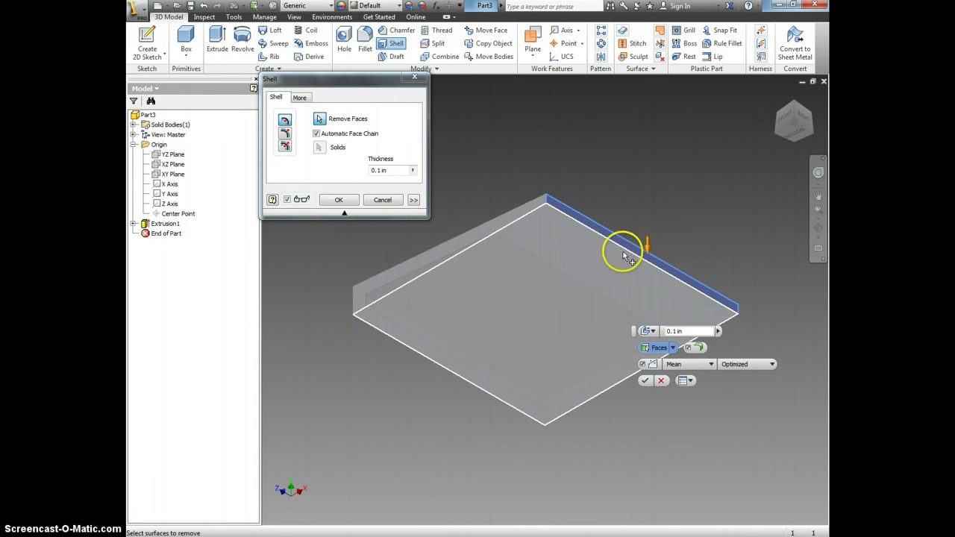
{"action": "left_click", "coordinate": [576, 256]}
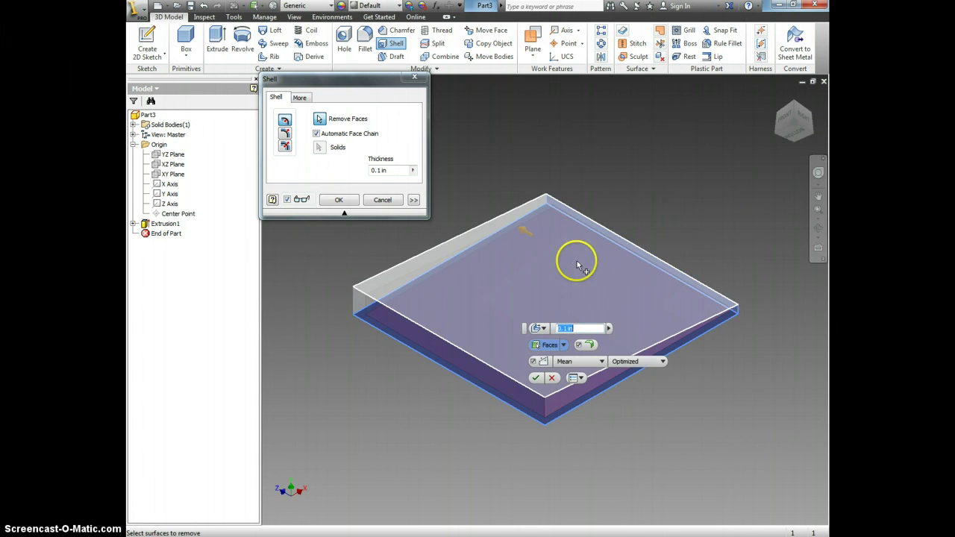
{"action": "left_click", "coordinate": [780, 134]}
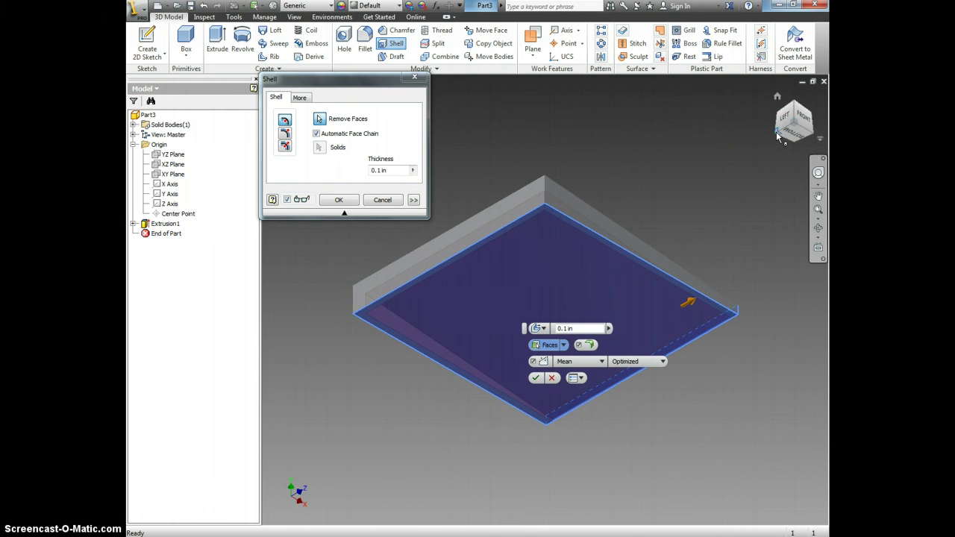
{"action": "left_click", "coordinate": [472, 231]}
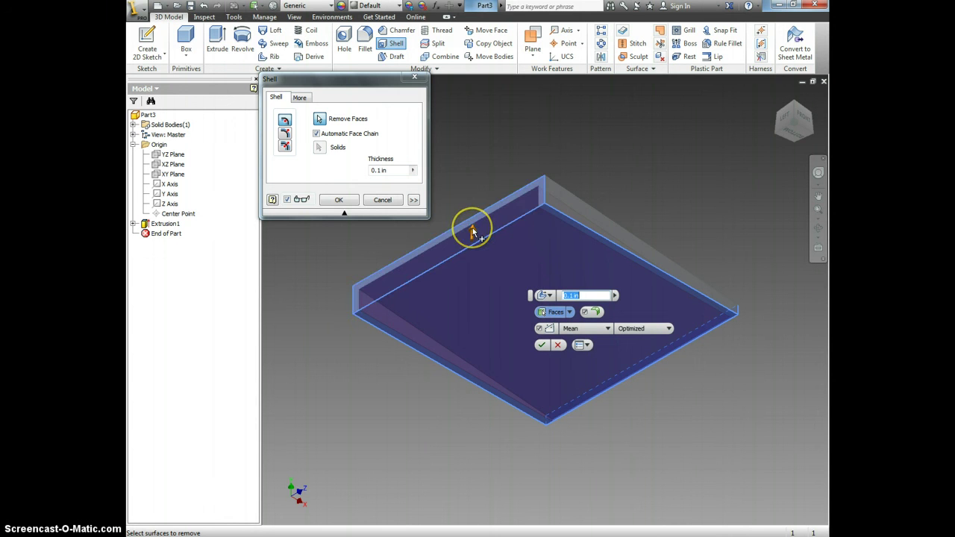
Set the shell wall thickness to 0.01 in and apply it.
{"action": "double_click", "coordinate": [379, 171]}
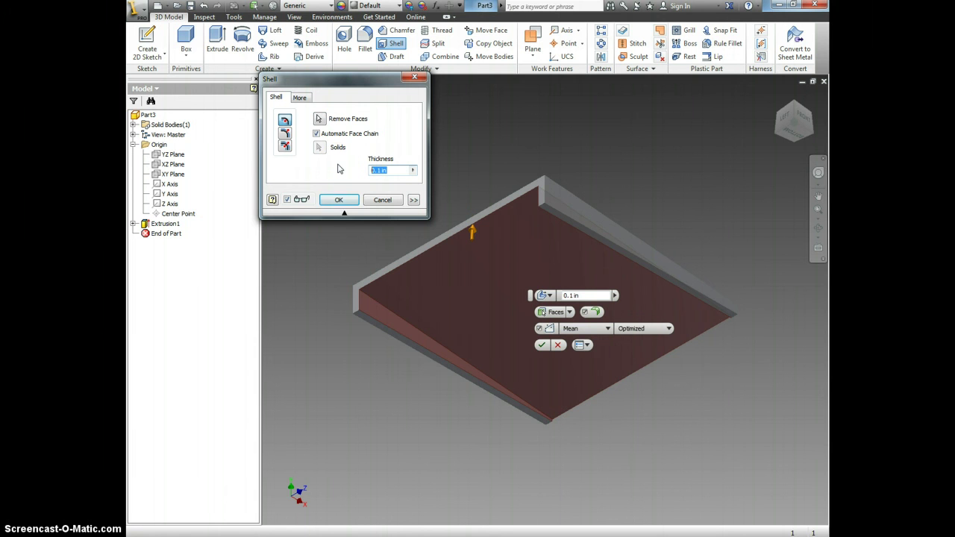
{"action": "type", "text": ".01"}
{"action": "key", "text": "Return"}
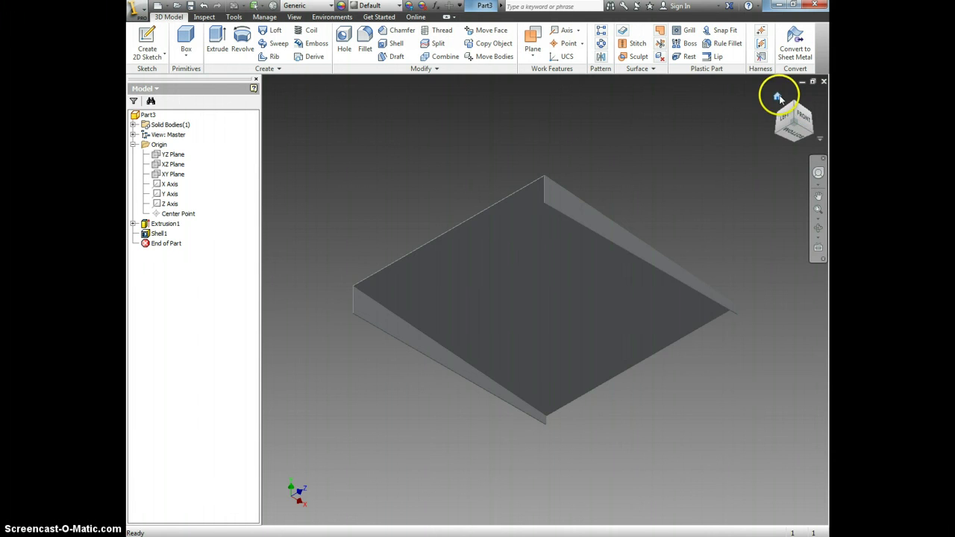
{"action": "left_click", "coordinate": [778, 98]}
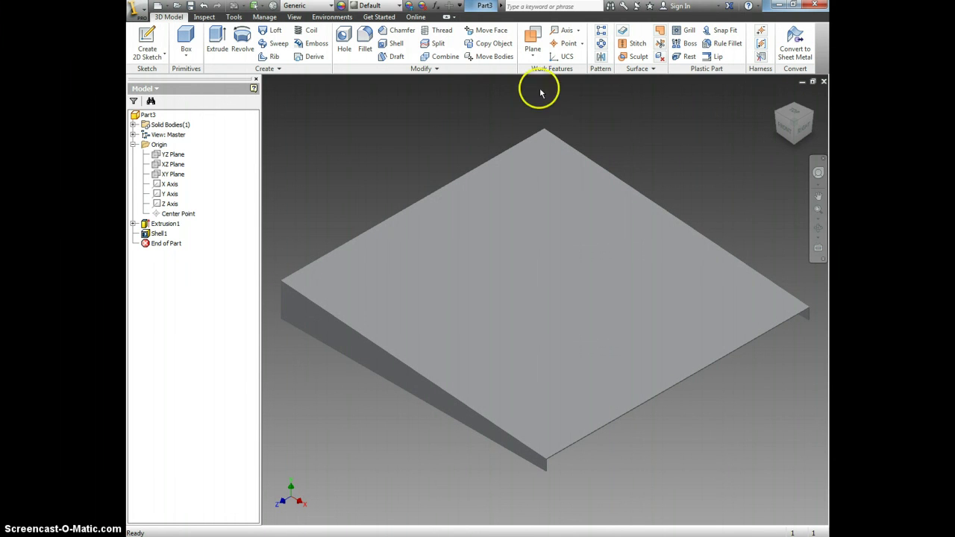
Save the part as Air Skimmer Scoop.ipt in My Documents\00Inventor, overwriting the existing file.
{"action": "left_click", "coordinate": [191, 6]}
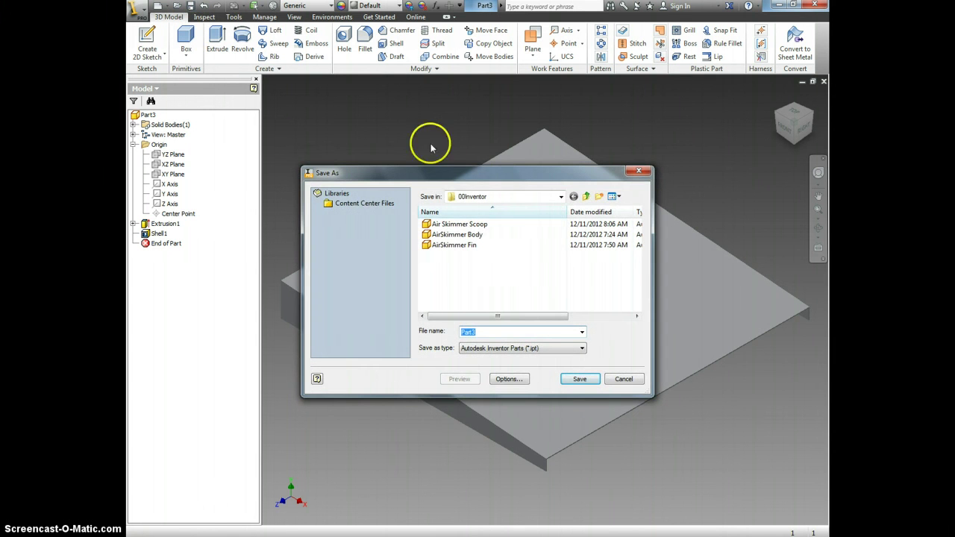
{"action": "left_click", "coordinate": [562, 196]}
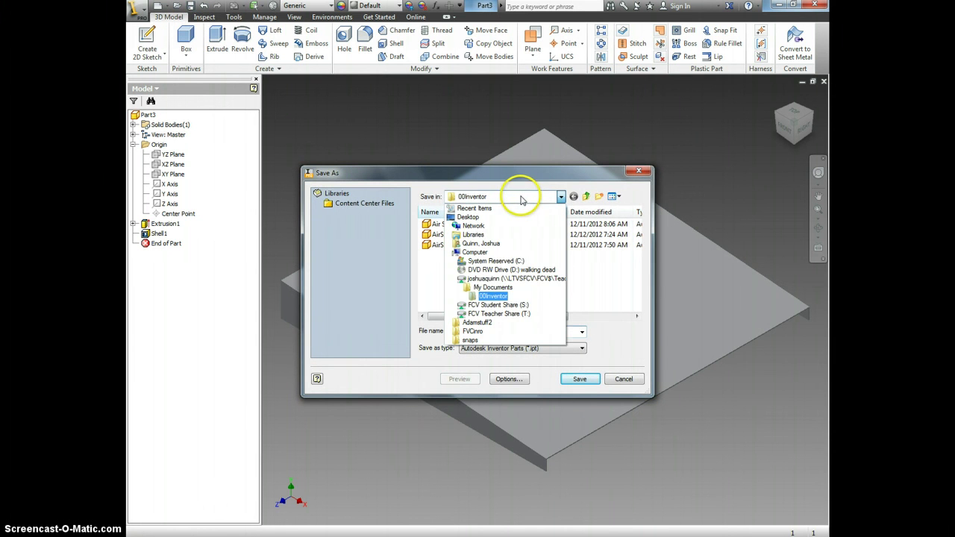
{"action": "left_click", "coordinate": [496, 278]}
{"action": "left_click", "coordinate": [455, 256]}
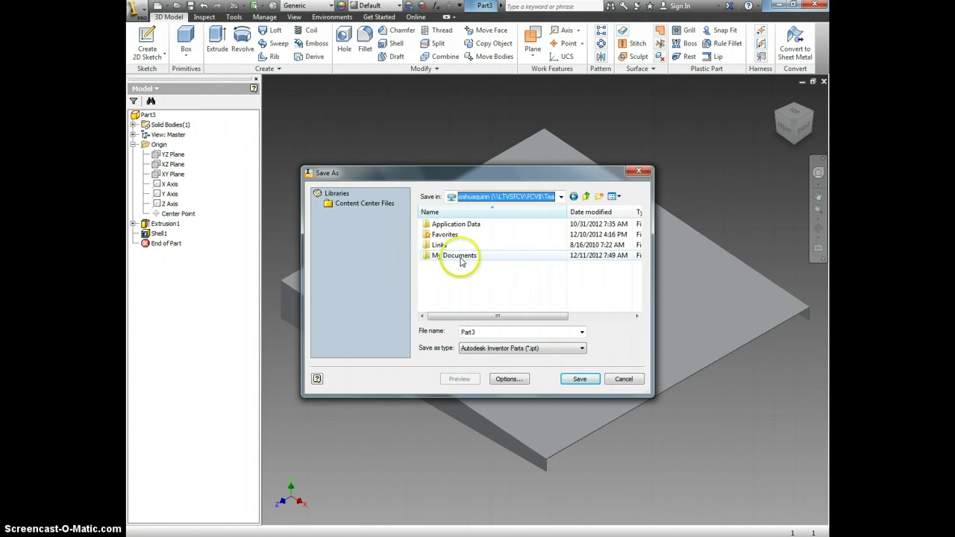
{"action": "double_click", "coordinate": [458, 259]}
{"action": "left_click", "coordinate": [454, 226]}
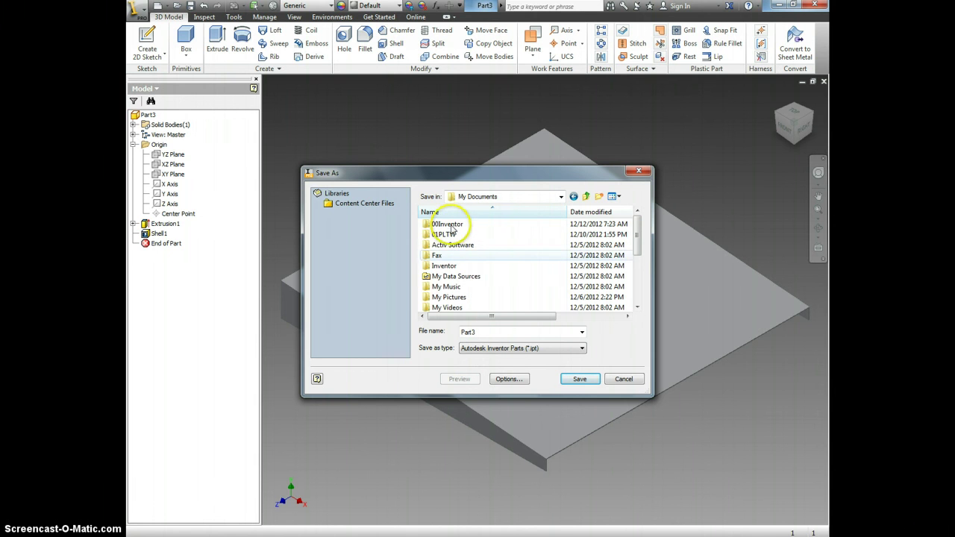
{"action": "double_click", "coordinate": [454, 226]}
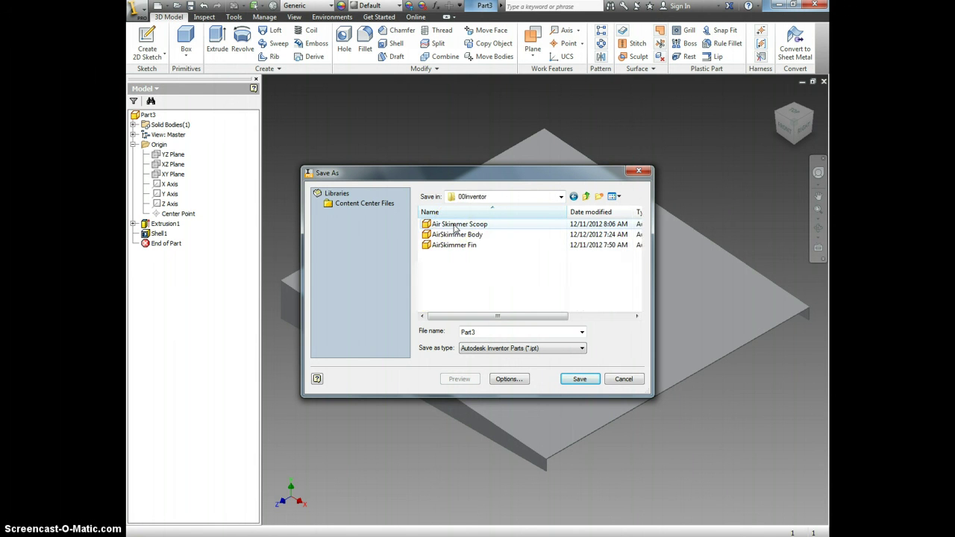
{"action": "left_click", "coordinate": [460, 224]}
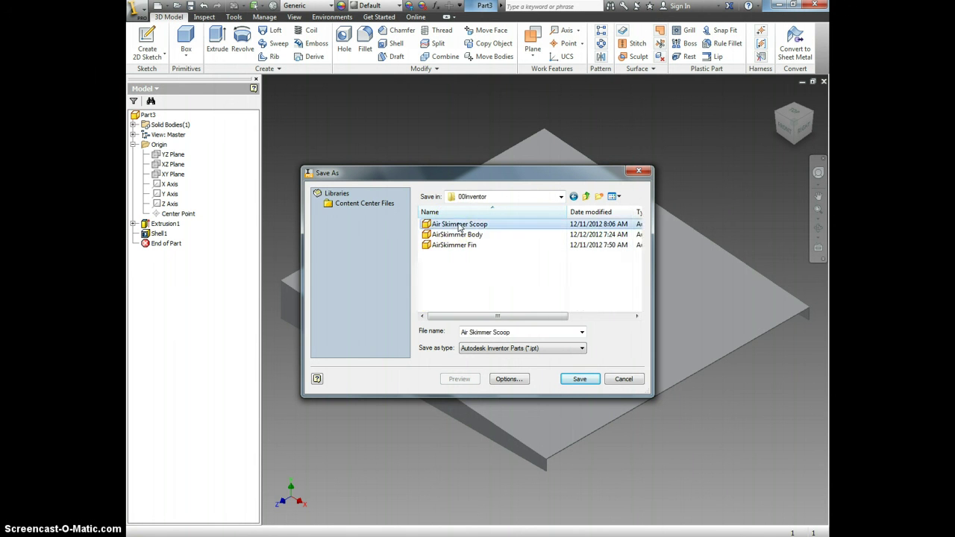
{"action": "left_click", "coordinate": [582, 379]}
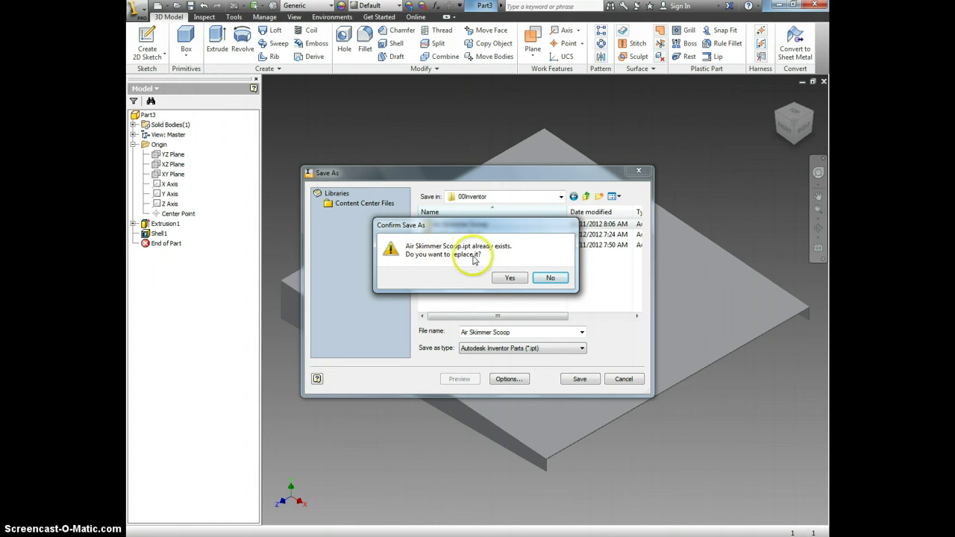
{"action": "left_click", "coordinate": [508, 279]}
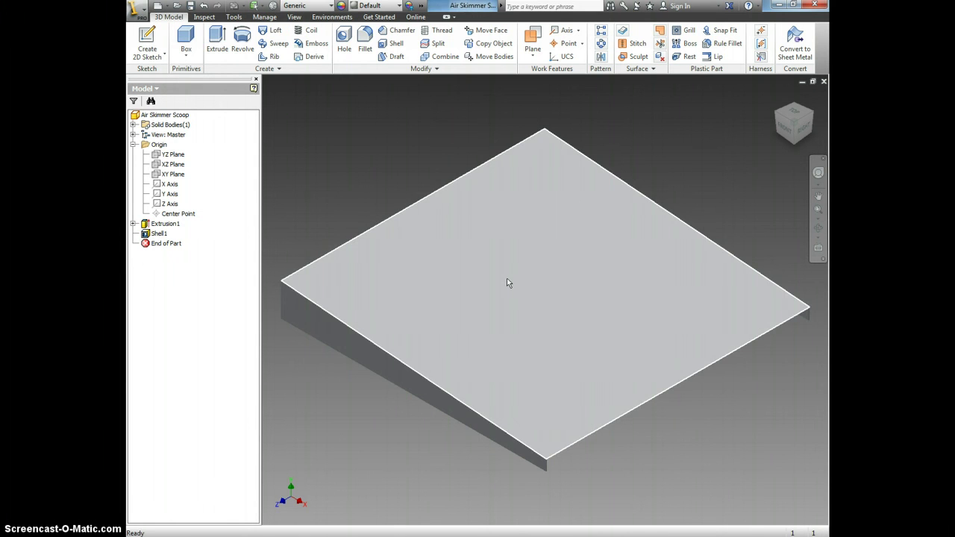